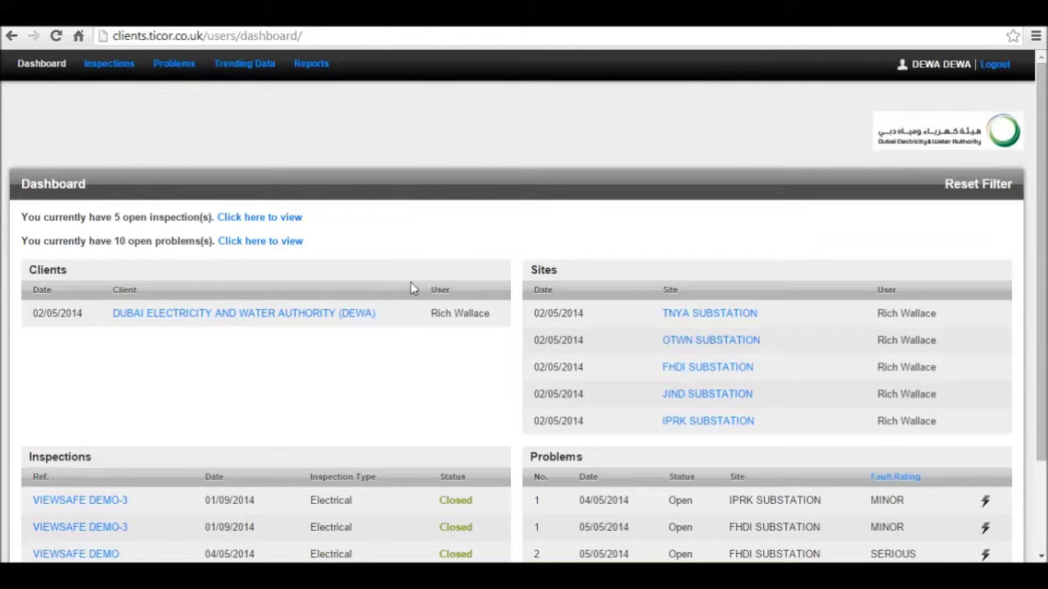
Look over the dashboard's client, site, inspection and problem summaries and open the Inspections page.
drag(1044, 289, 1045, 378)
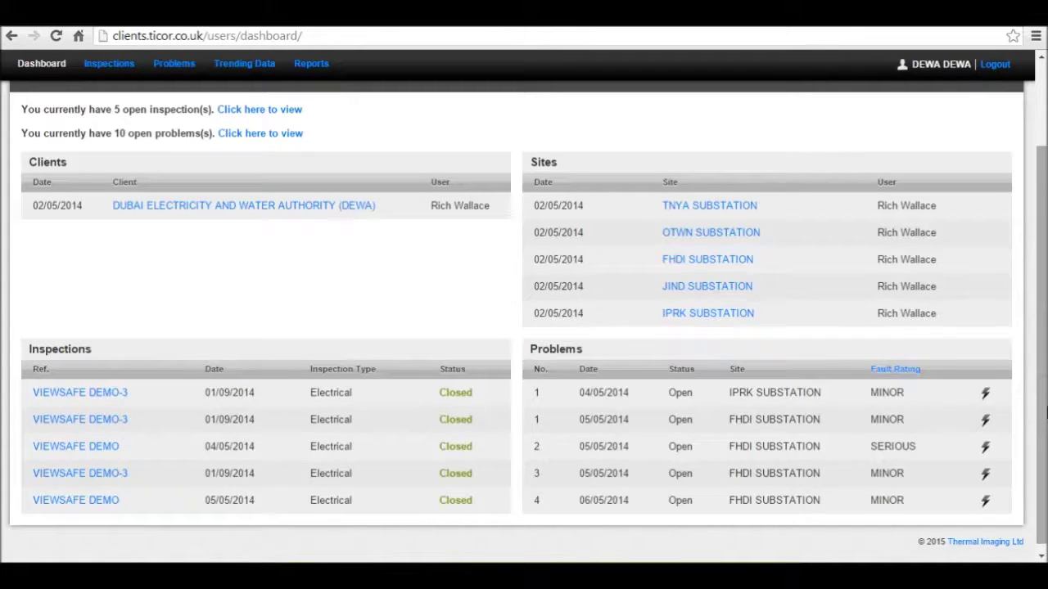
scroll(1044, 415, up, 3)
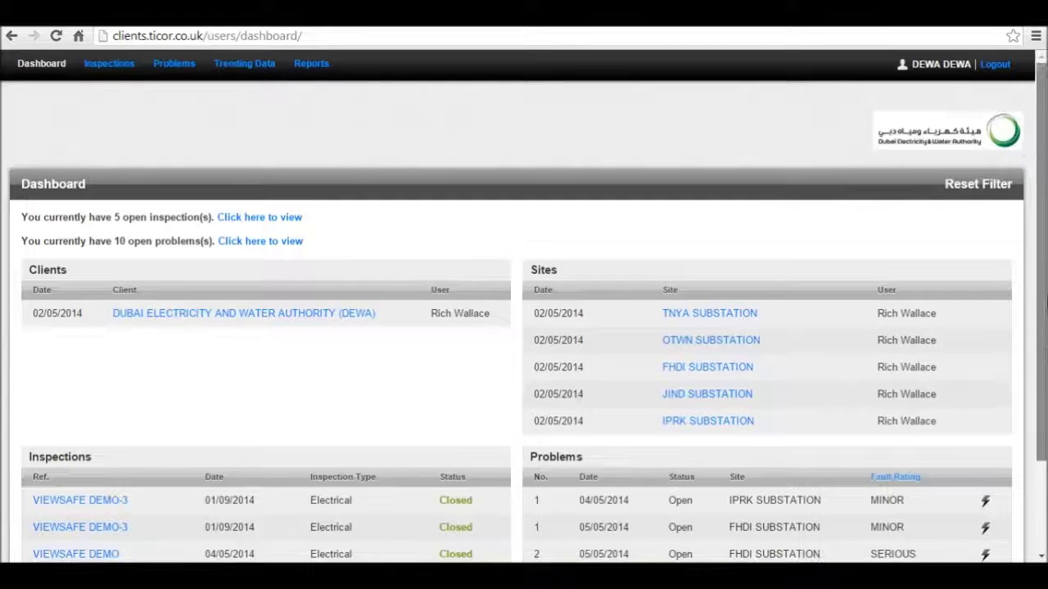
click(109, 65)
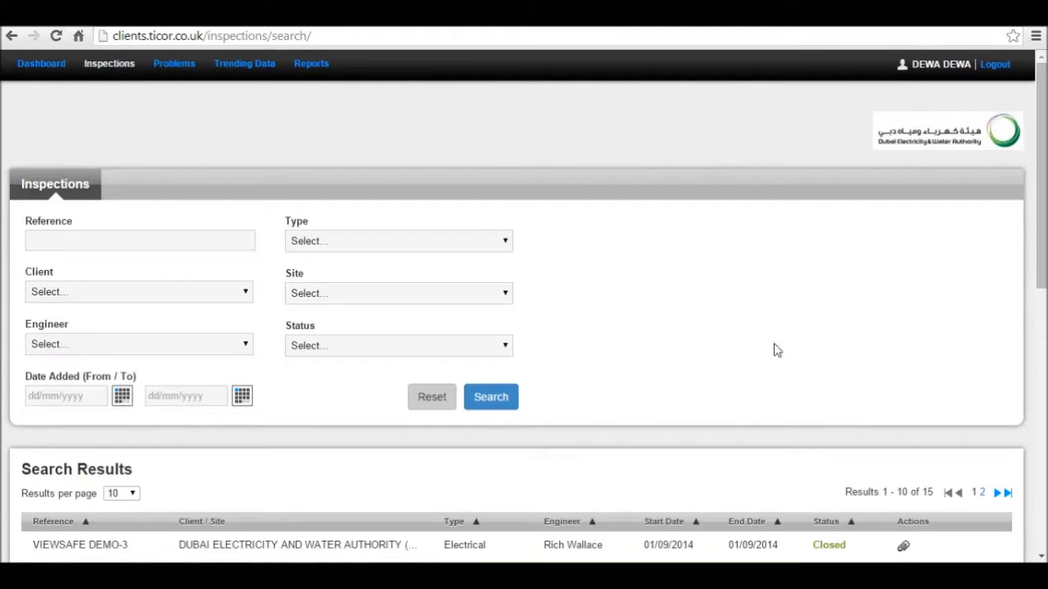
Look through the inspections list, examining the search filters and each inspection's reference, site, type, engineer, dates and status.
scroll(603, 309, down, 2)
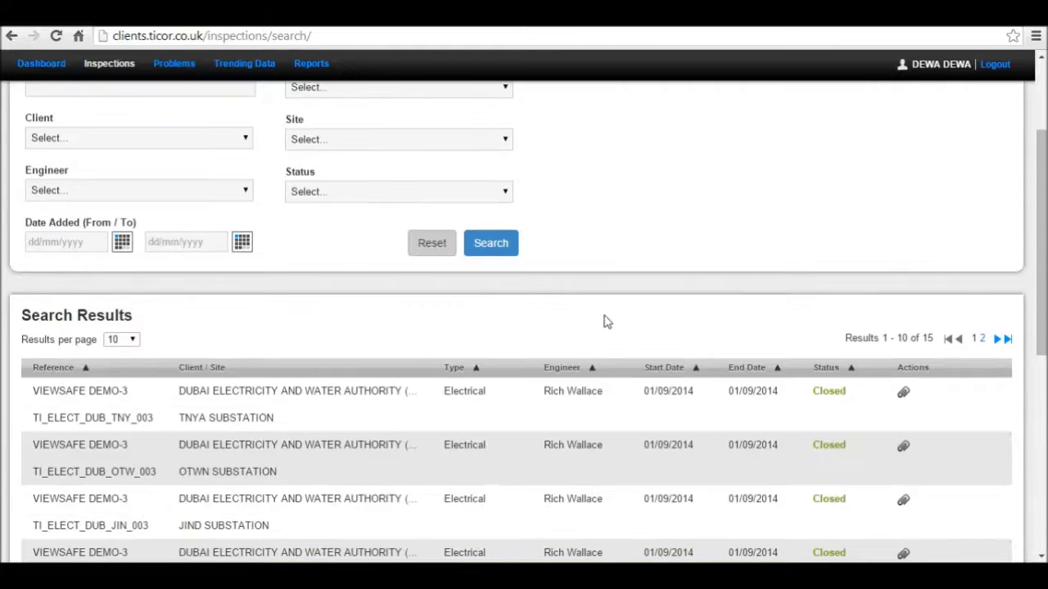
scroll(606, 316, down, 2)
scroll(604, 321, down, 3)
scroll(604, 322, up, 4)
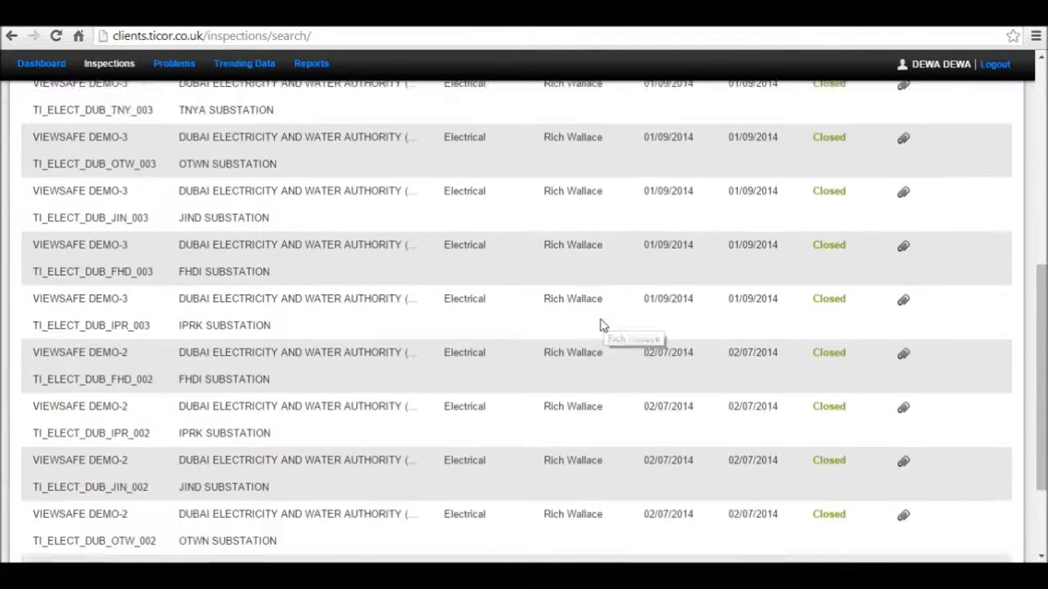
scroll(599, 326, up, 3)
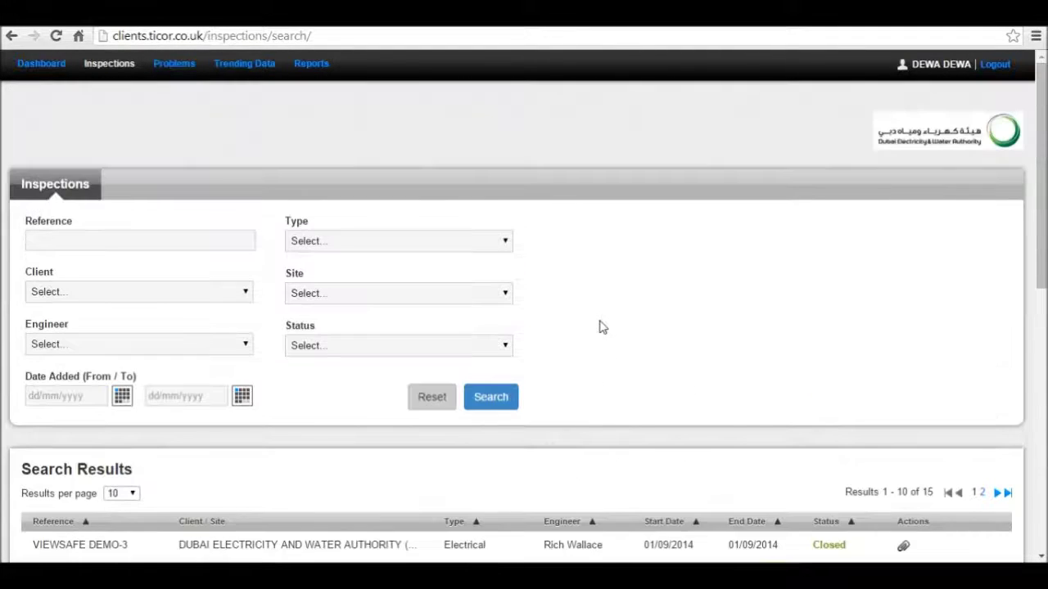
scroll(602, 327, down, 2)
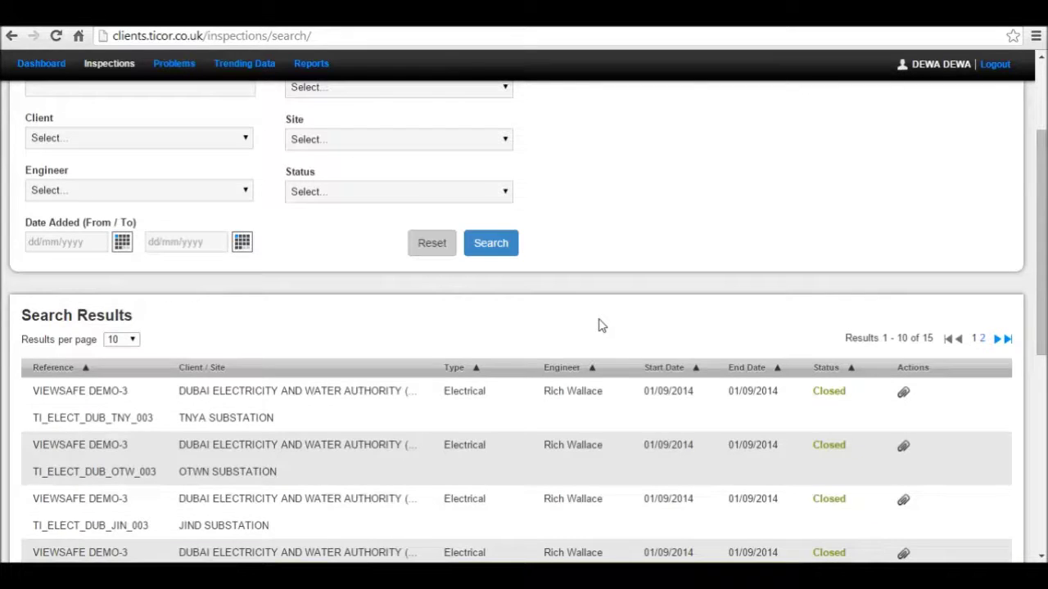
scroll(534, 331, down, 3)
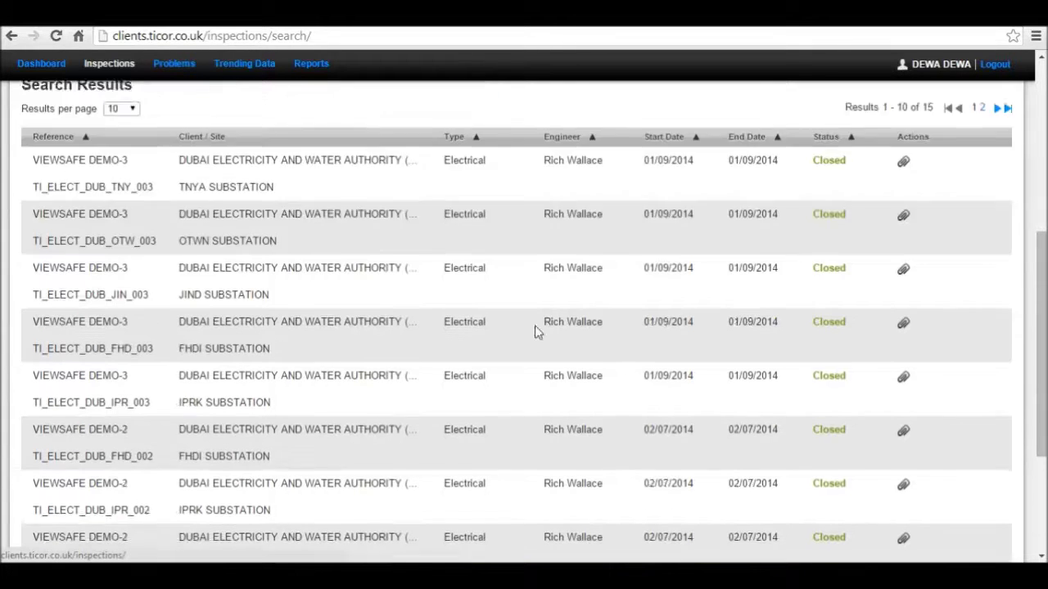
scroll(537, 331, up, 1)
scroll(536, 331, up, 3)
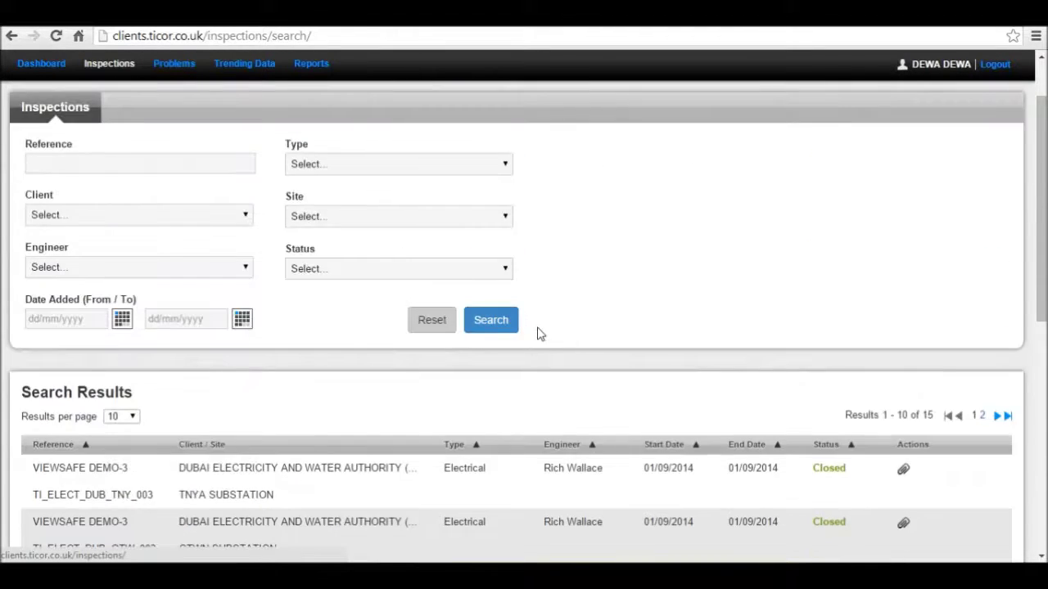
scroll(537, 332, down, 4)
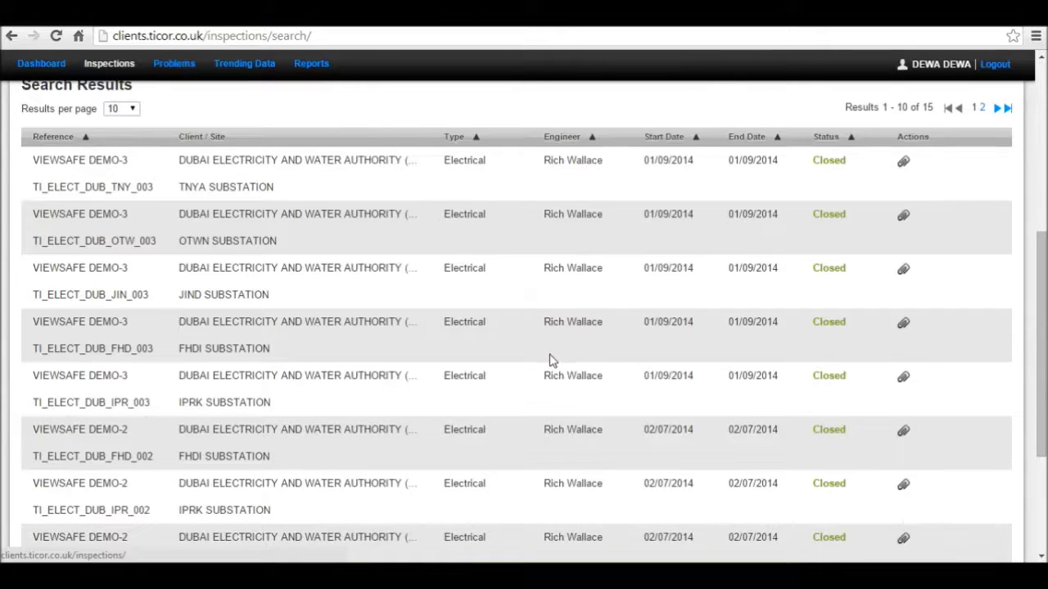
scroll(536, 359, down, 2)
scroll(533, 363, up, 7)
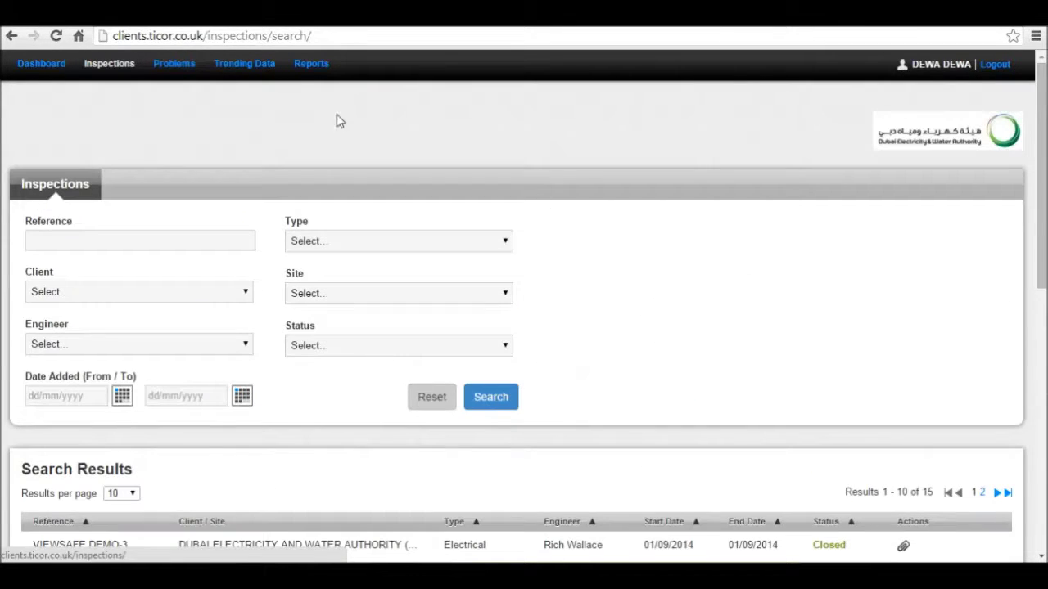
Search the Problems page for the client DUBAI ELECTRICITY AND WATER AUTHORITY.
click(173, 64)
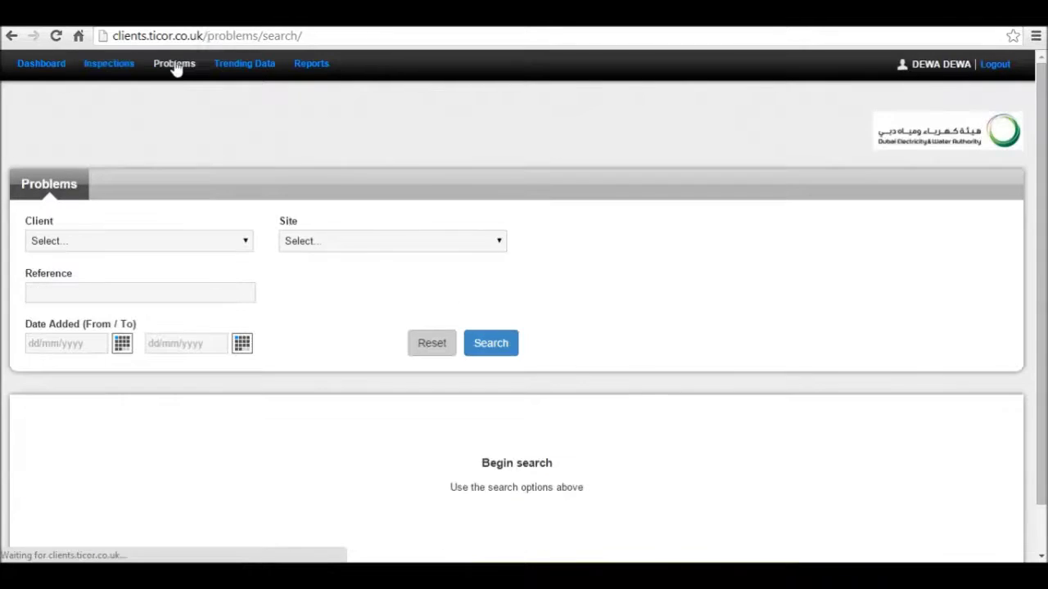
click(247, 245)
click(172, 287)
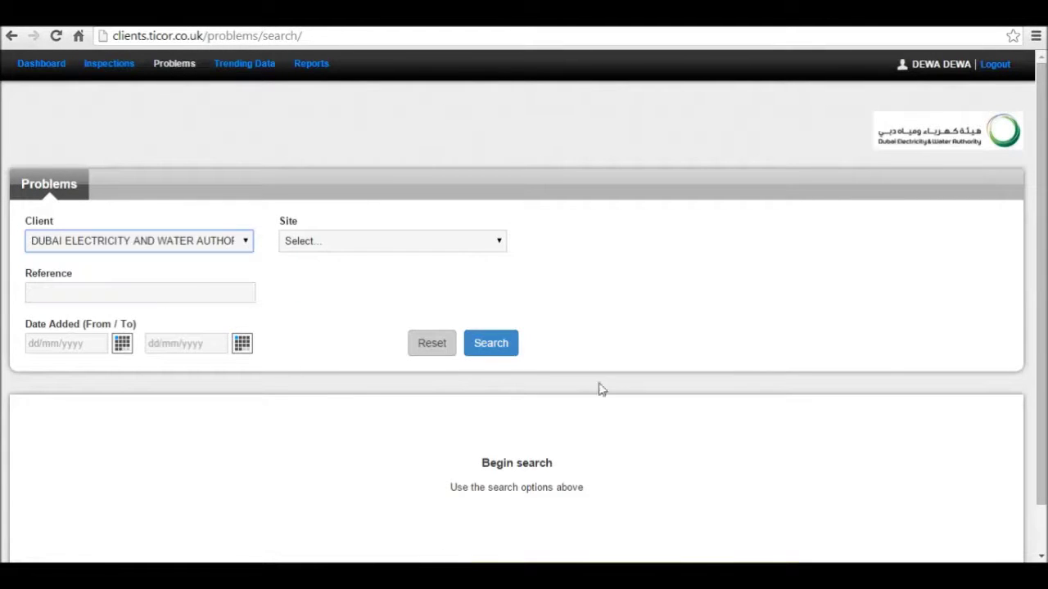
click(492, 346)
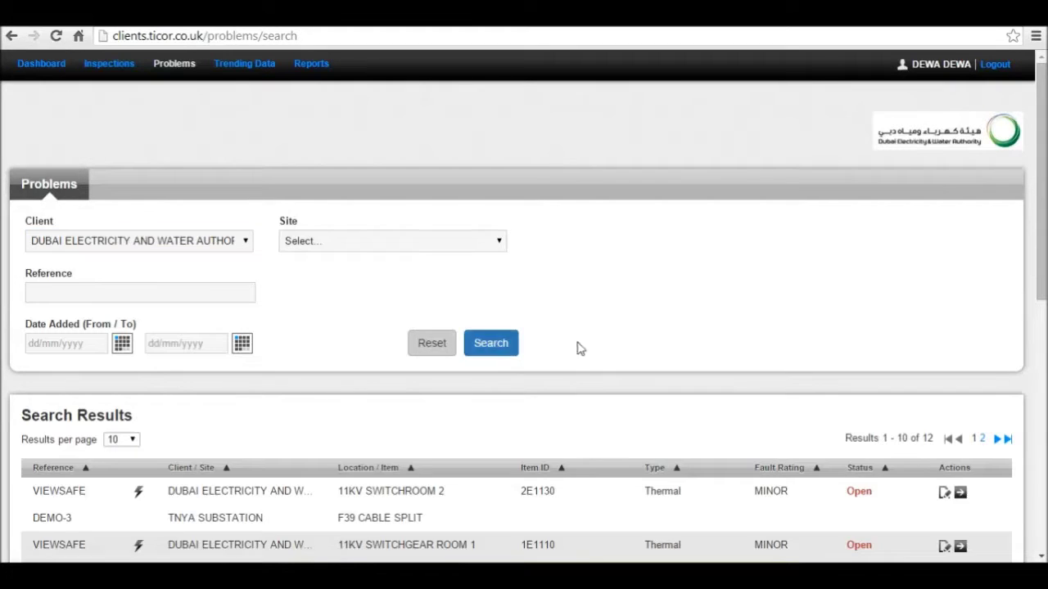
Examine the problem search results, including location, item ID, type, fault rating, status and available actions.
scroll(602, 334, down, 2)
scroll(601, 335, down, 5)
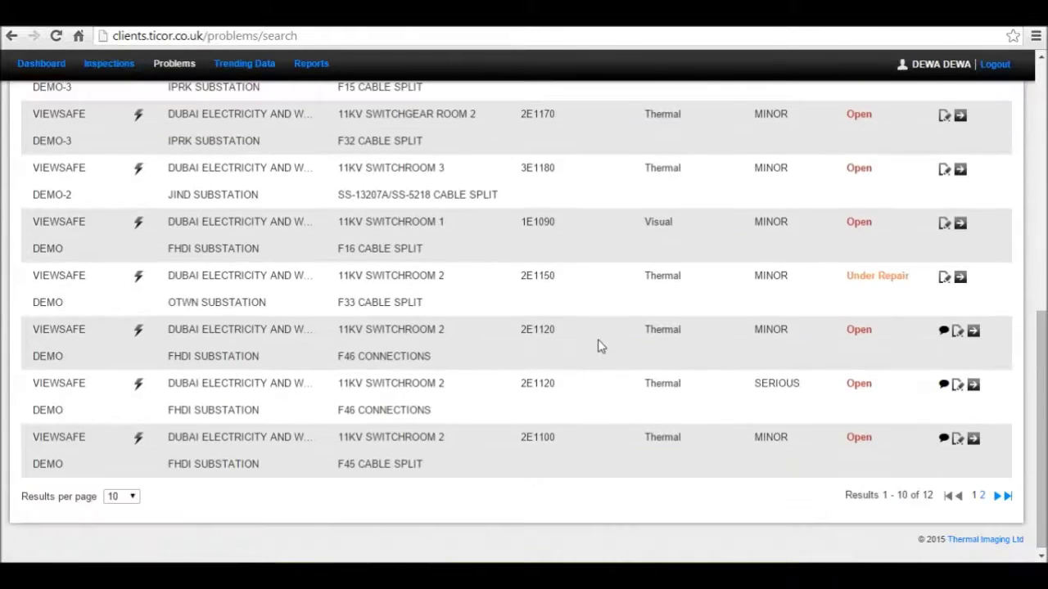
scroll(599, 346, up, 3)
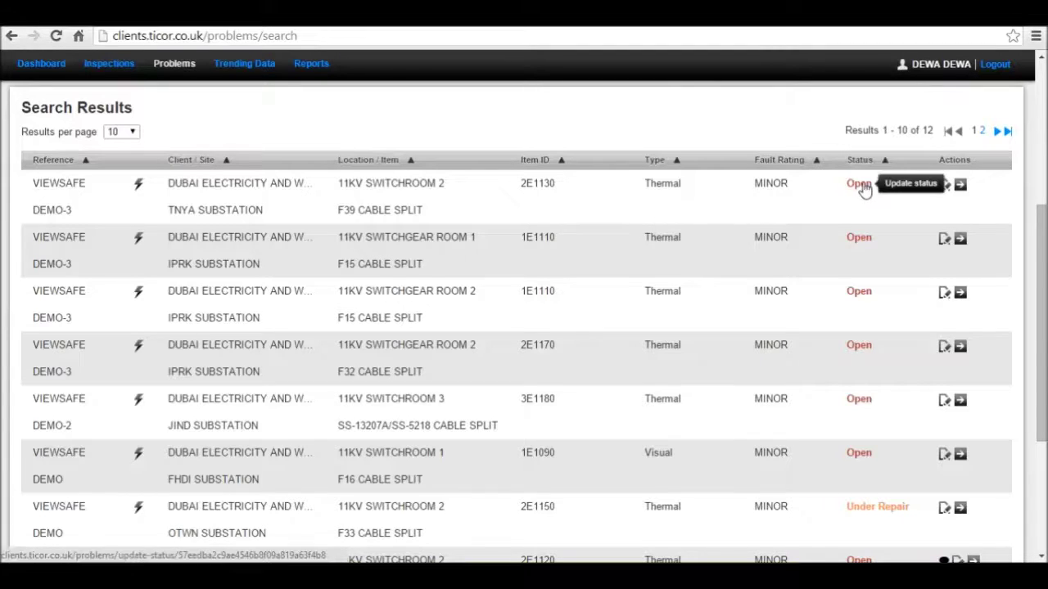
scroll(622, 278, up, 1)
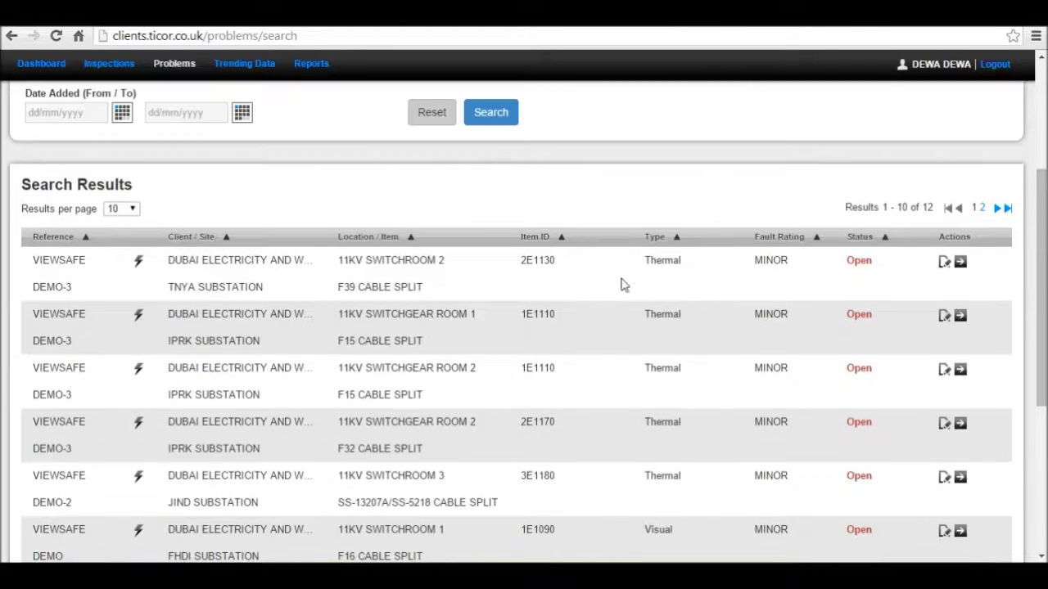
scroll(495, 348, up, 3)
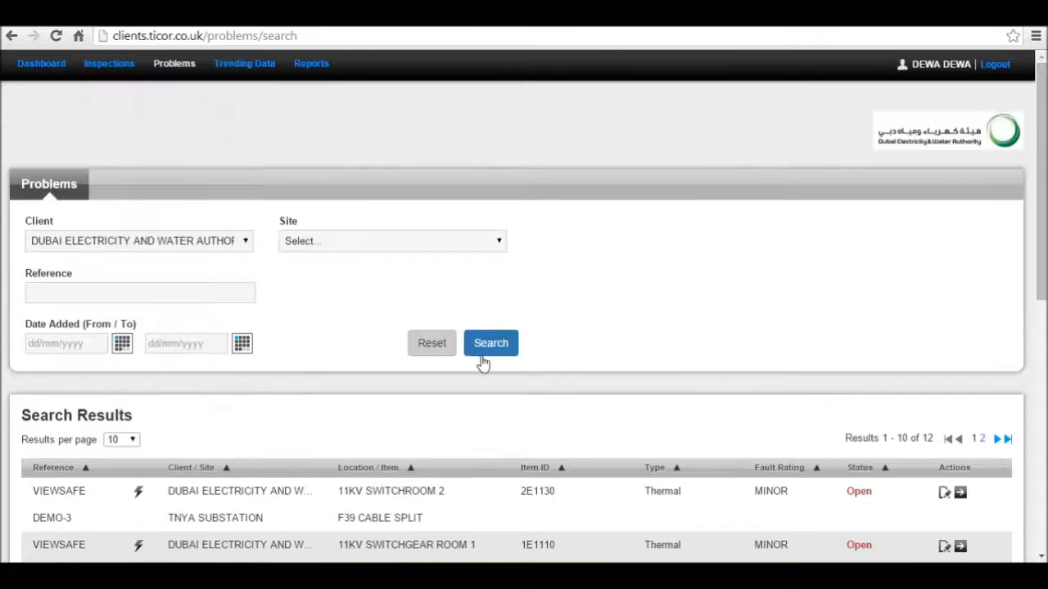
scroll(557, 369, down, 2)
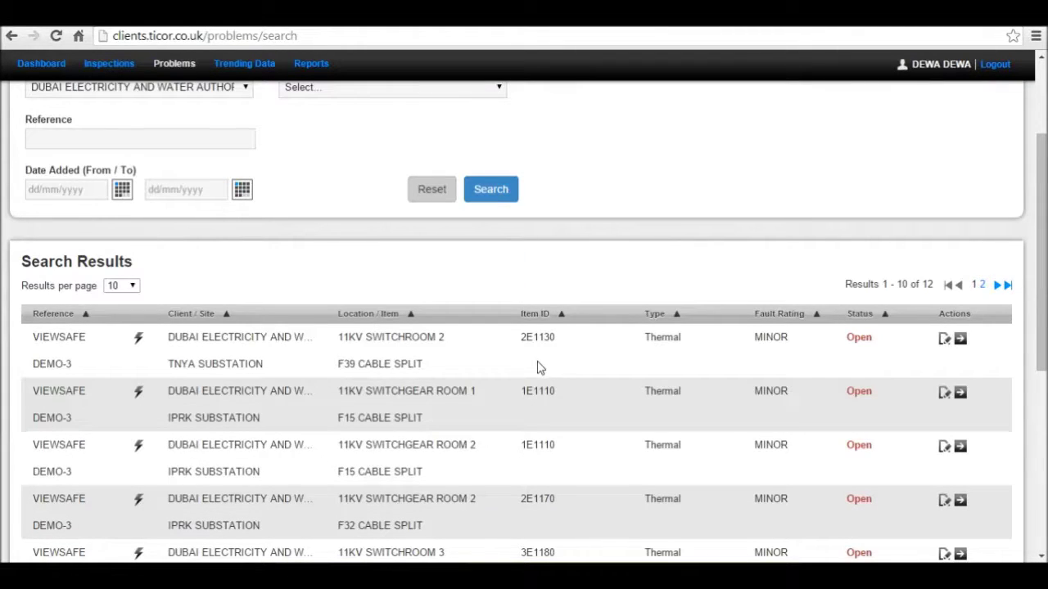
scroll(538, 368, down, 2)
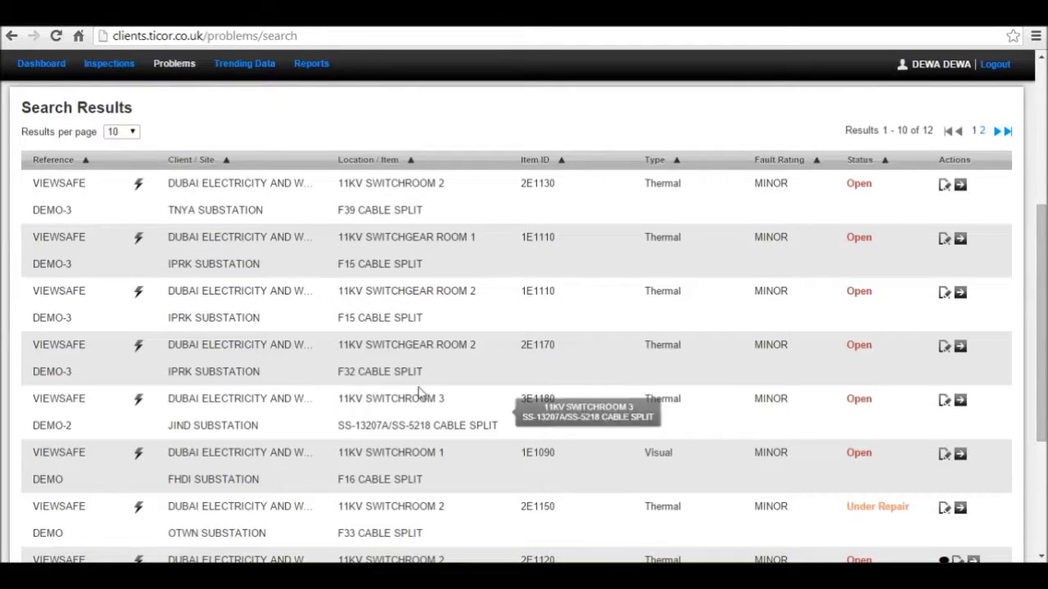
scroll(418, 393, up, 4)
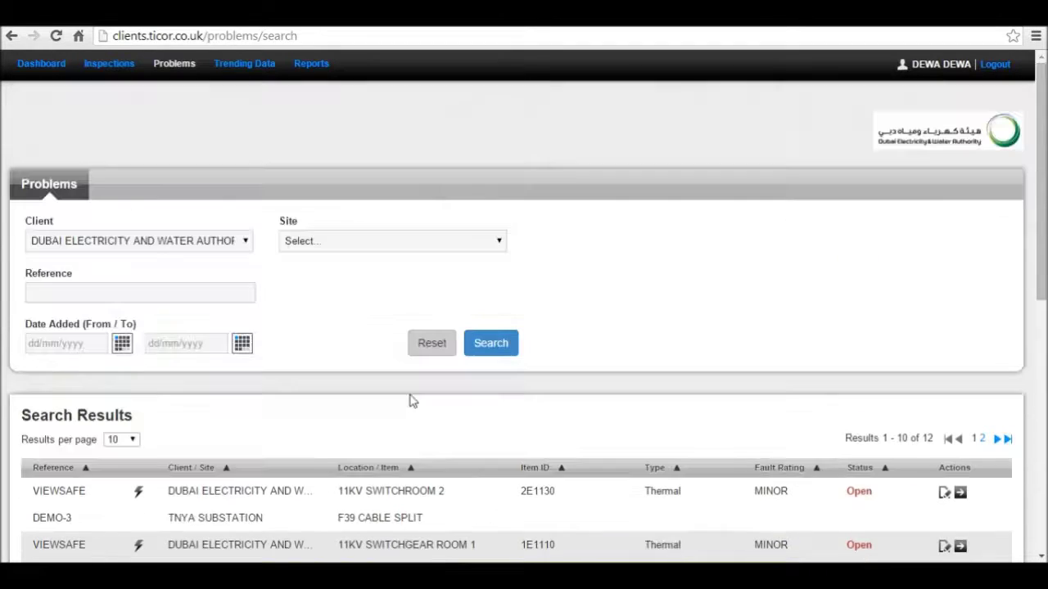
Search the trending data for client DUBAI ELECTRICITY AND WATER AUTHORITY at site FHDI SUBSTATION.
click(235, 64)
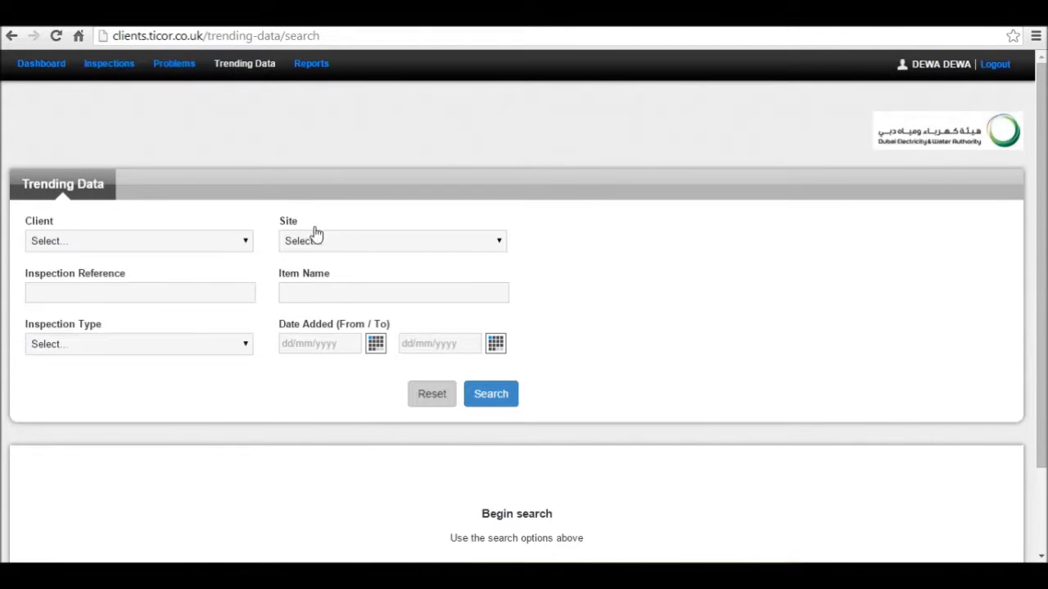
click(246, 247)
click(182, 286)
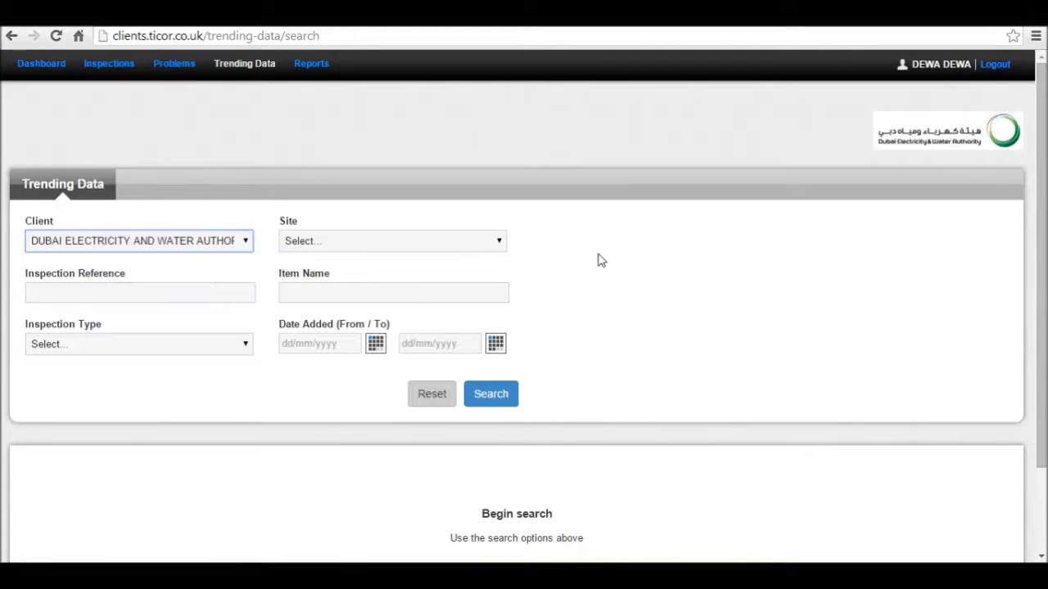
click(499, 242)
click(378, 285)
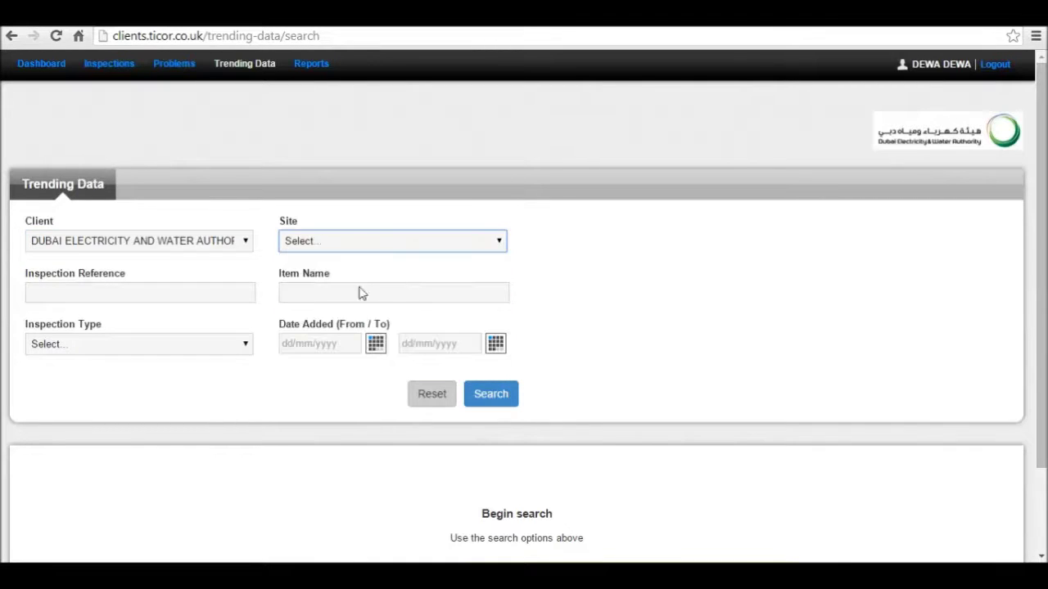
click(499, 404)
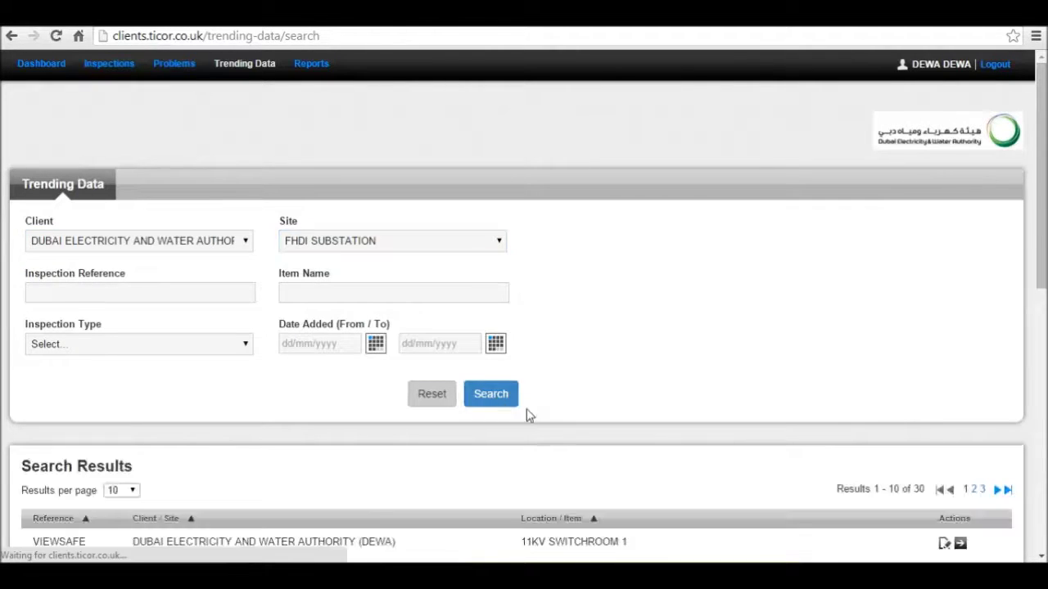
scroll(572, 358, down, 2)
scroll(574, 358, up, 2)
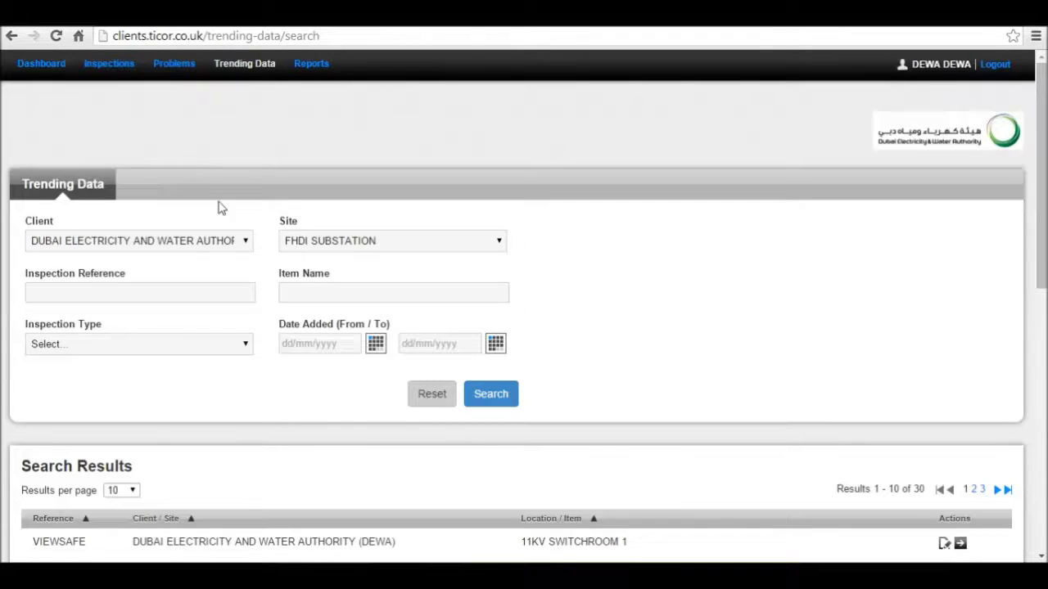
Narrow the trending data search to the Electrical inspection type and examine the measured, ambient and reference temperatures and temperature changes.
click(249, 345)
click(50, 42)
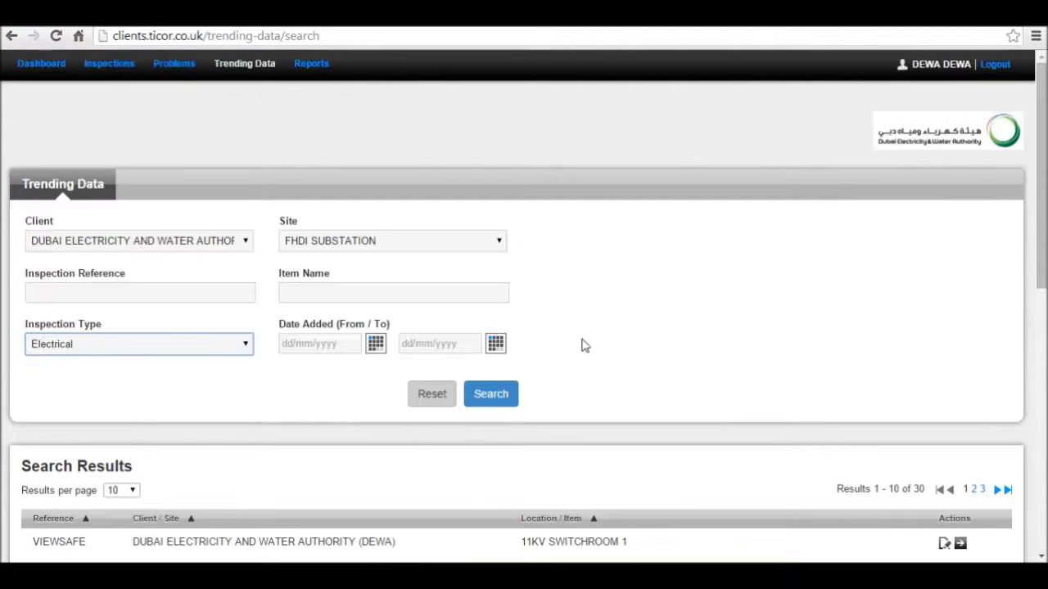
click(495, 400)
scroll(613, 264, down, 5)
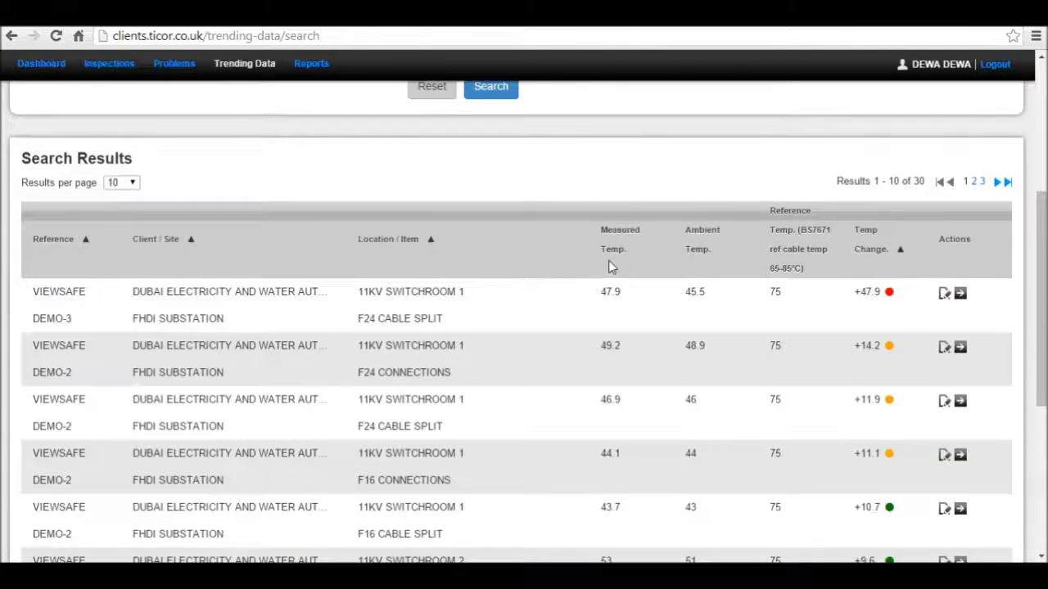
scroll(587, 430, up, 1)
scroll(873, 318, down, 4)
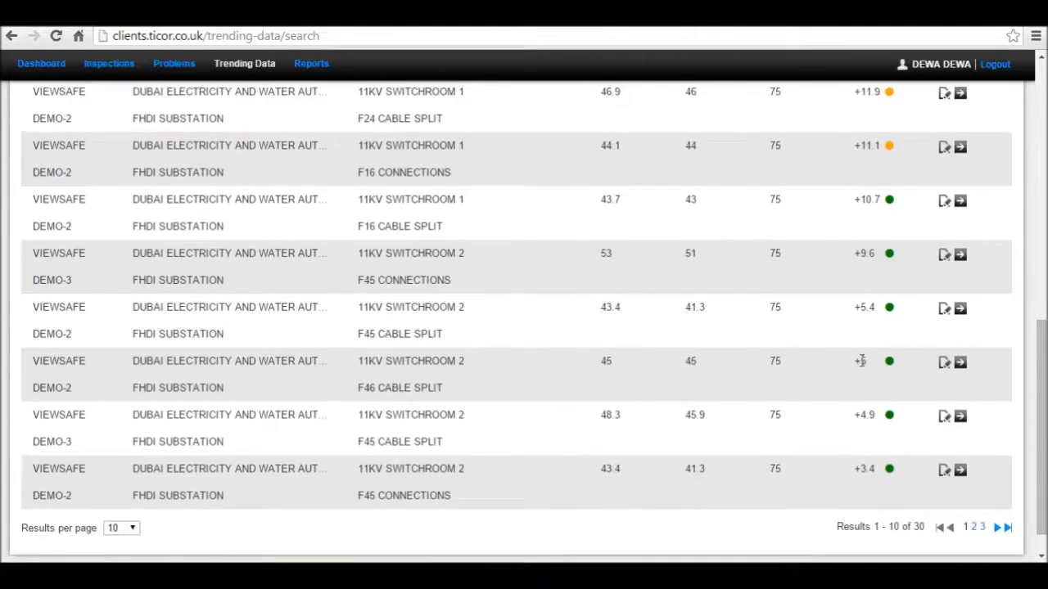
scroll(860, 363, up, 2)
scroll(862, 380, up, 2)
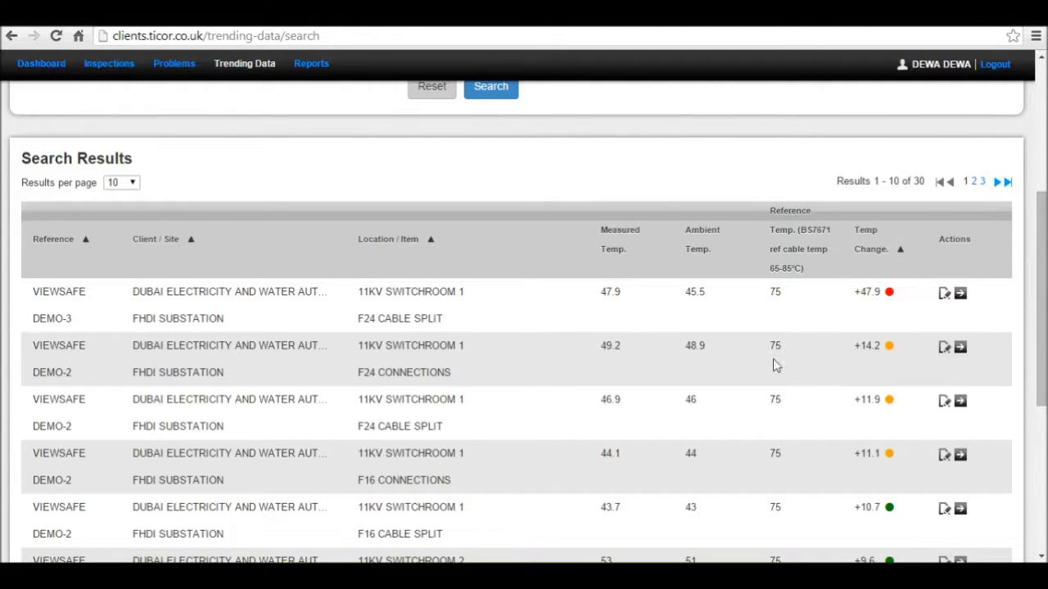
scroll(944, 300, up, 4)
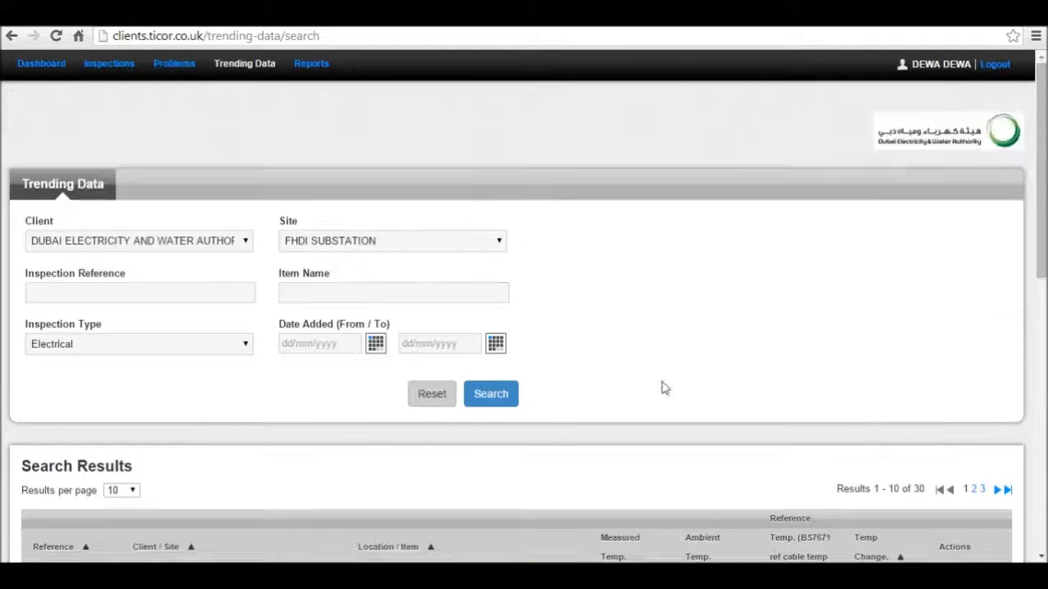
Search the reports for client DUBAI ELECTRICITY AND WATER AUTHORITY at site FHDI SUBSTATION and look through the listed reports.
click(312, 64)
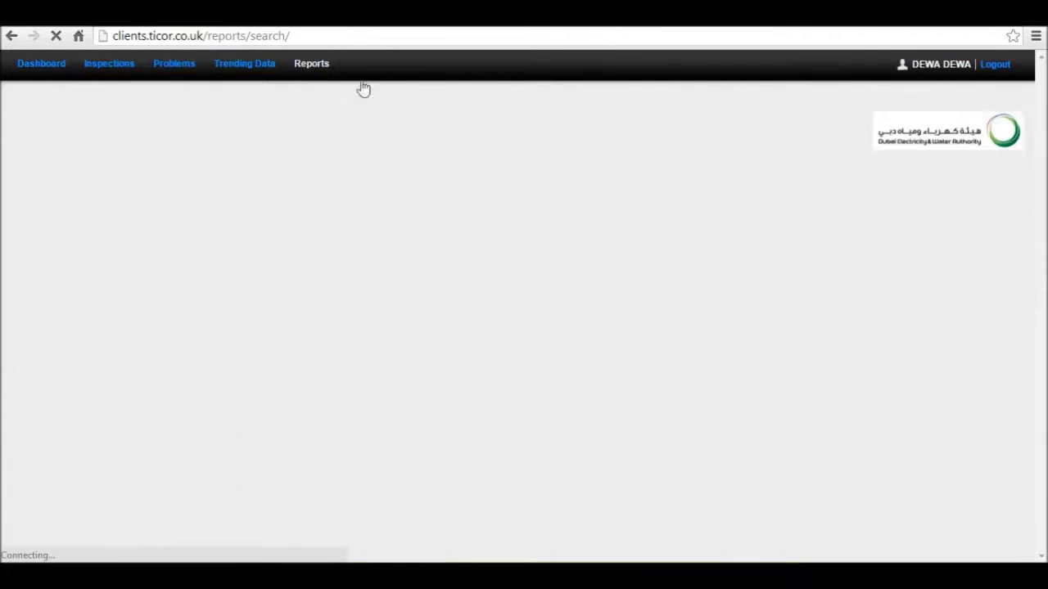
scroll(421, 197, down, 1)
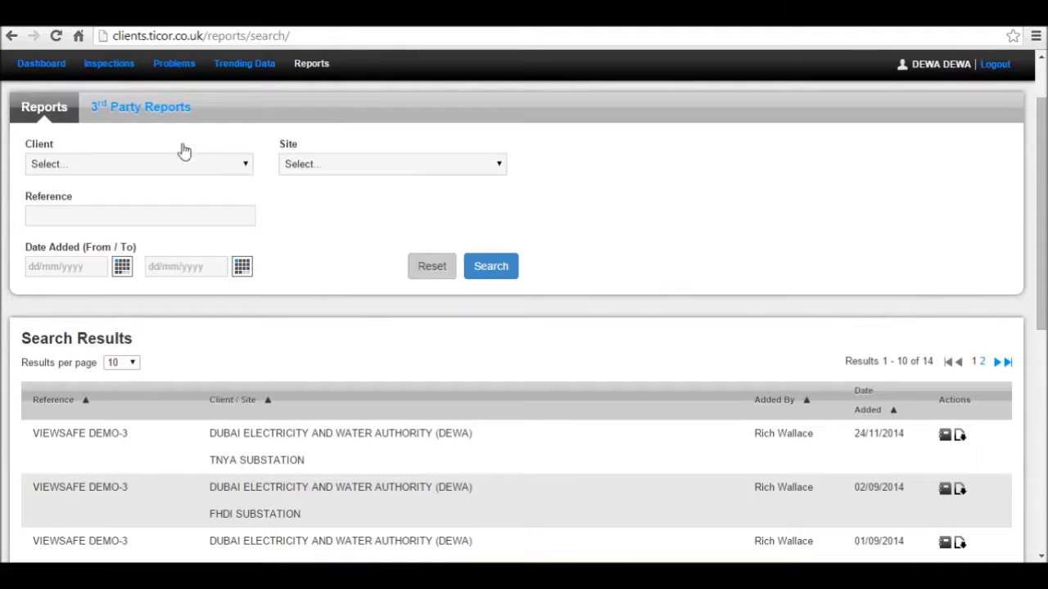
click(249, 166)
click(197, 210)
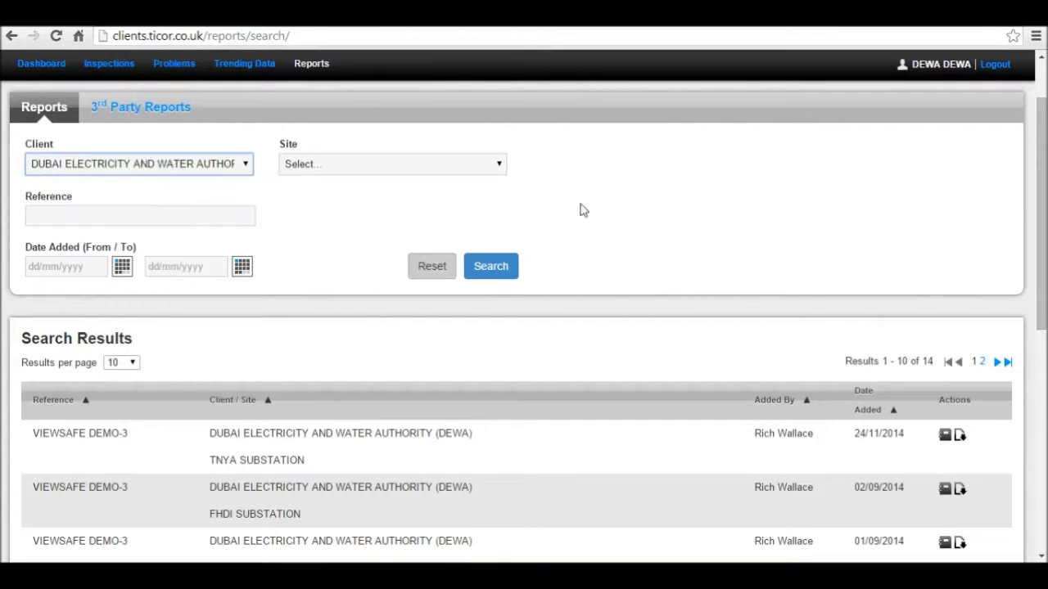
click(498, 166)
click(372, 208)
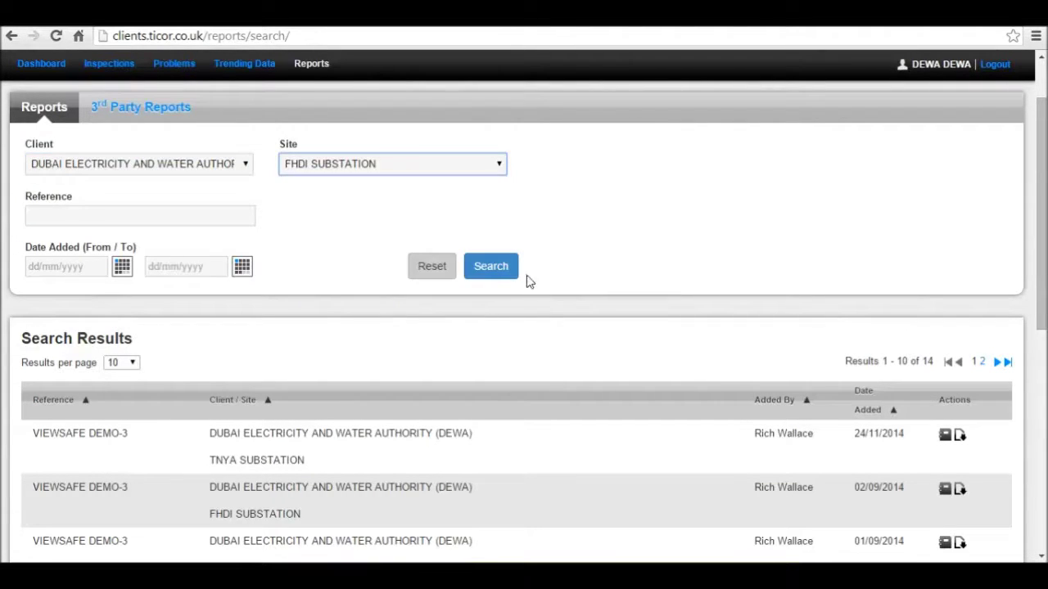
click(491, 266)
scroll(541, 273, down, 3)
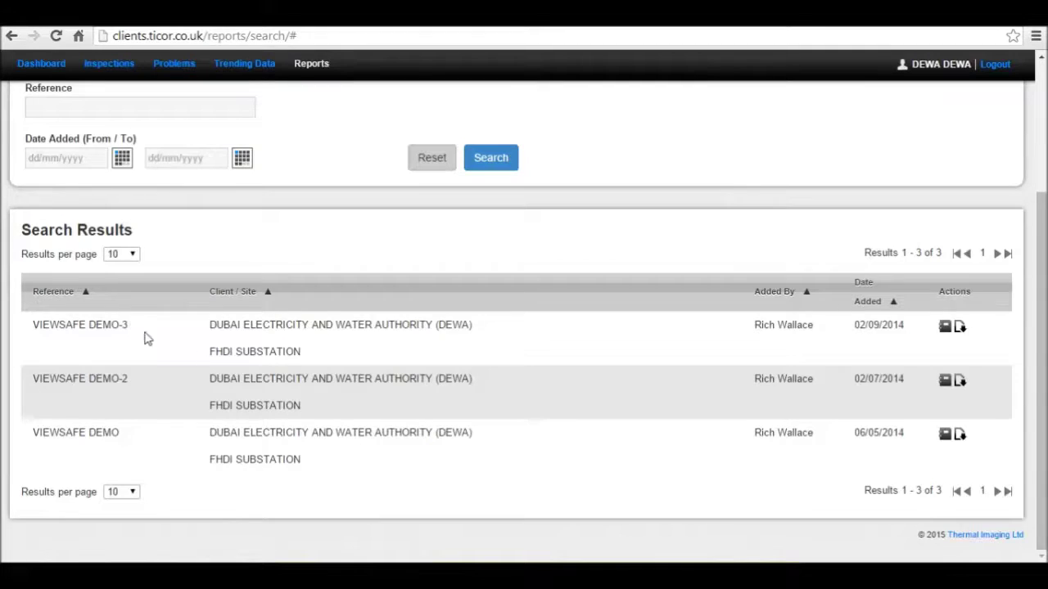
scroll(187, 361, up, 1)
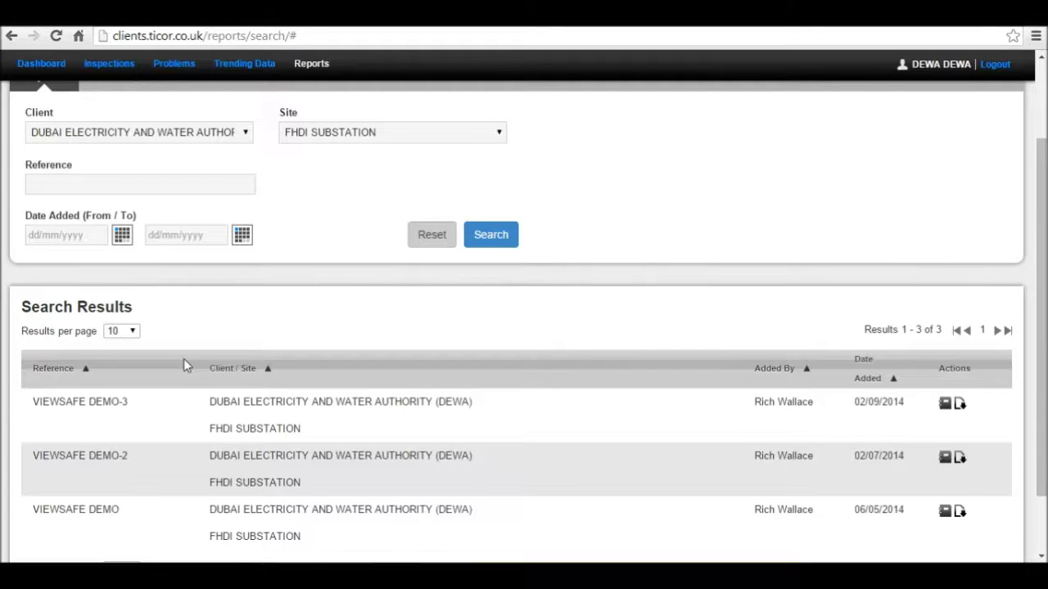
scroll(184, 359, up, 2)
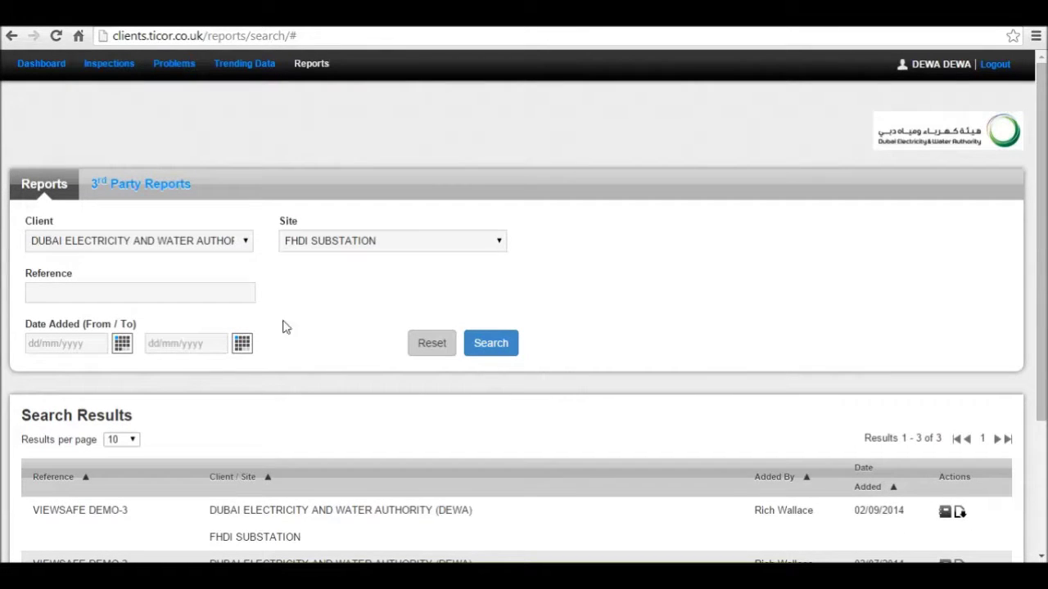
scroll(276, 307, down, 2)
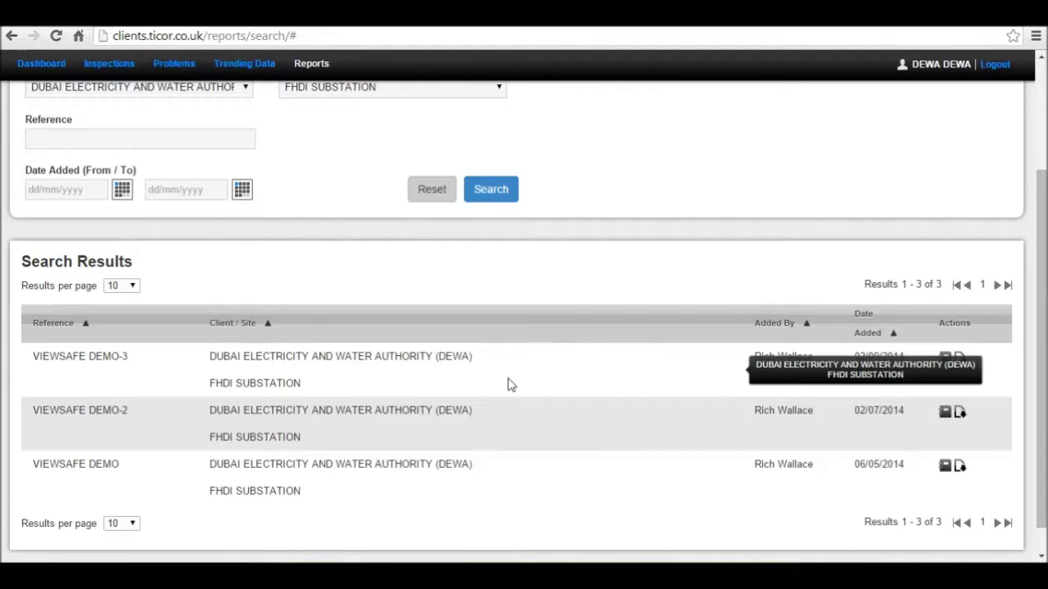
scroll(507, 387, up, 2)
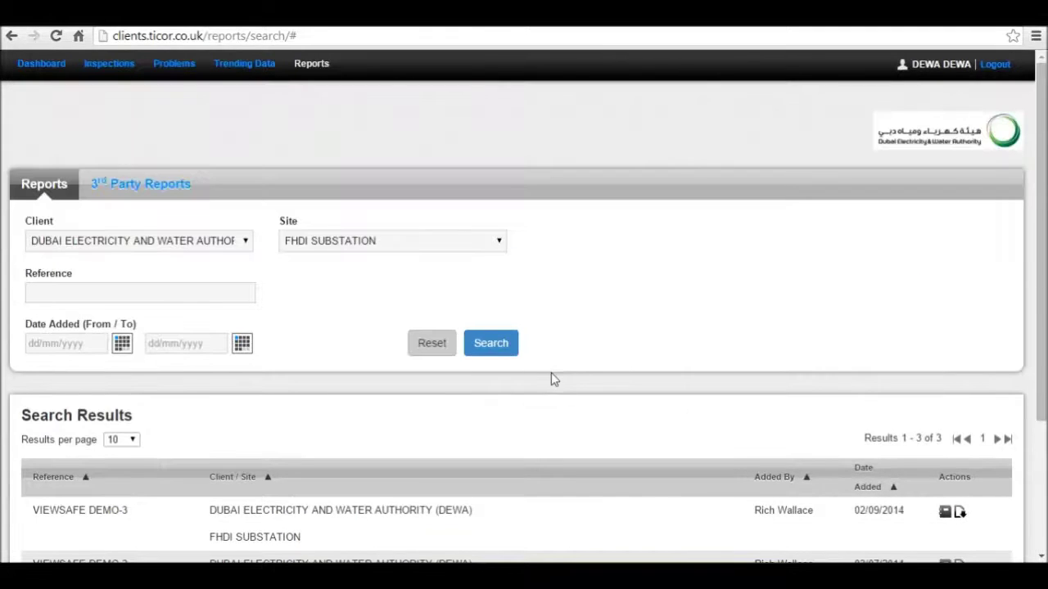